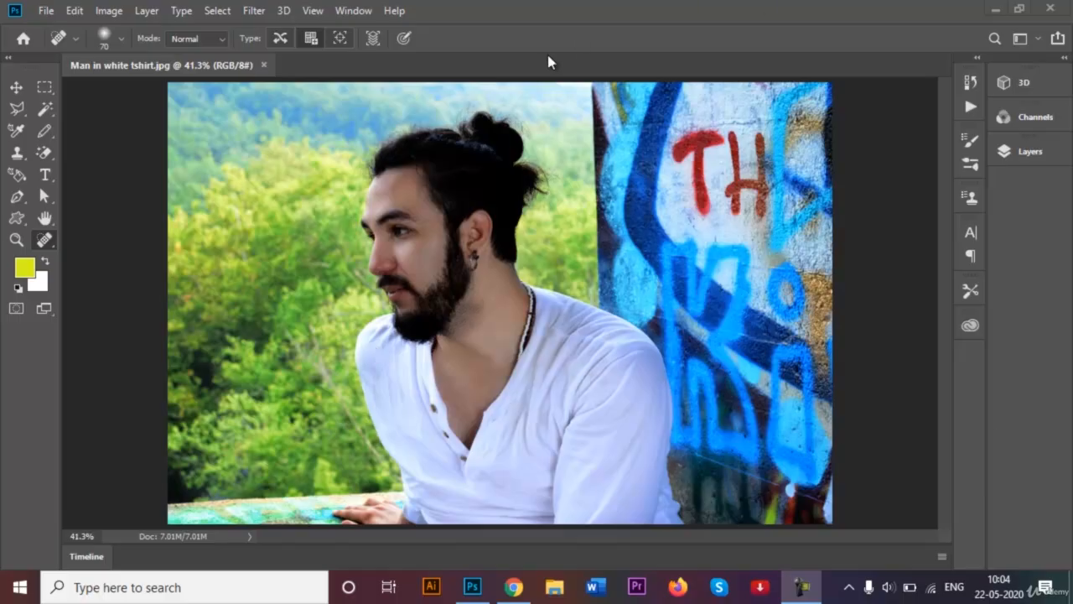
Open the photo in the Camera Raw Filter and set its white balance to Temperature -7 and Tint +21.
click(252, 12)
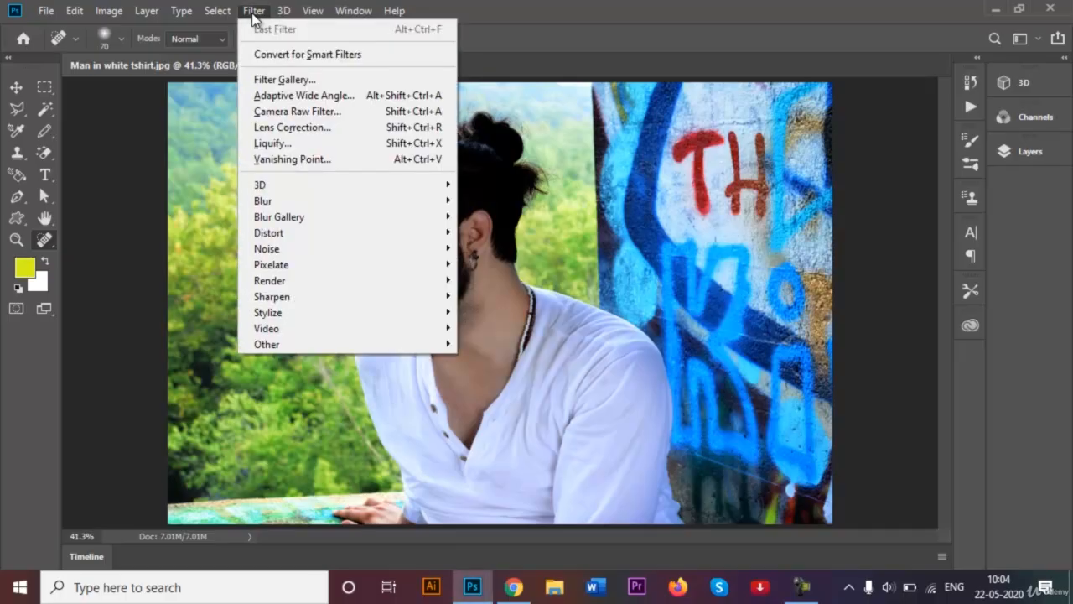
click(315, 117)
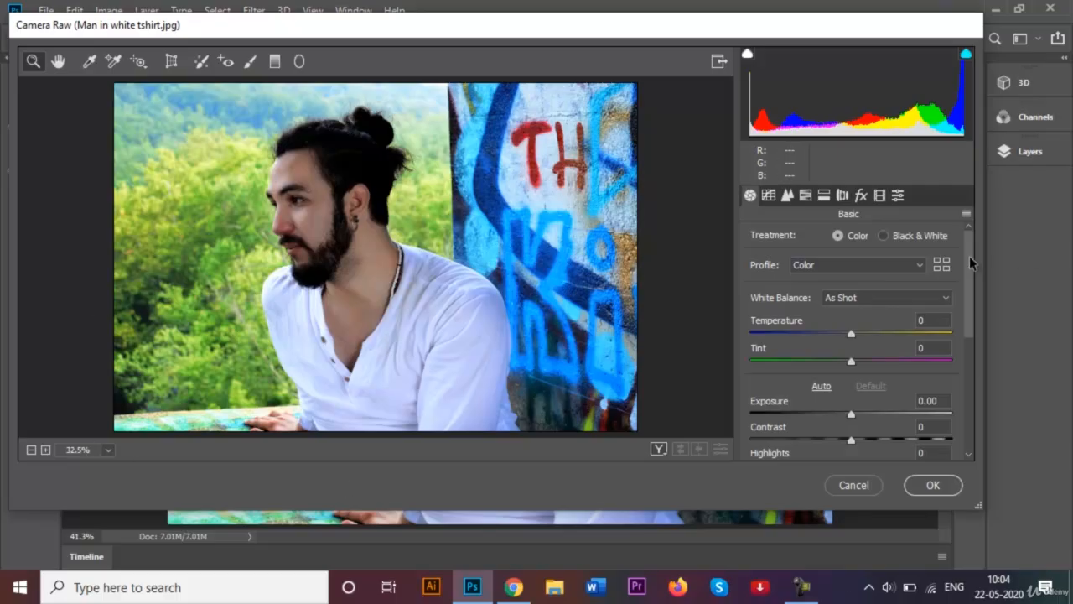
mouse_move(969, 256)
mouse_down()
mouse_move(970, 399)
mouse_move(977, 256)
mouse_up()
mouse_move(851, 334)
mouse_down()
mouse_move(879, 335)
mouse_move(851, 339)
mouse_move(855, 347)
mouse_up()
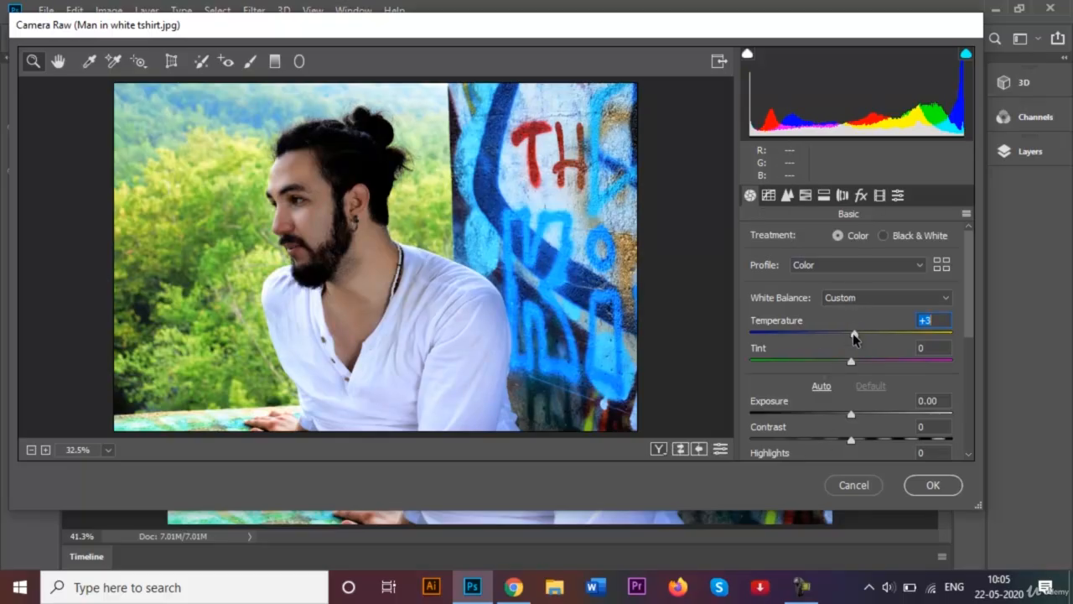
drag(853, 335, 872, 372)
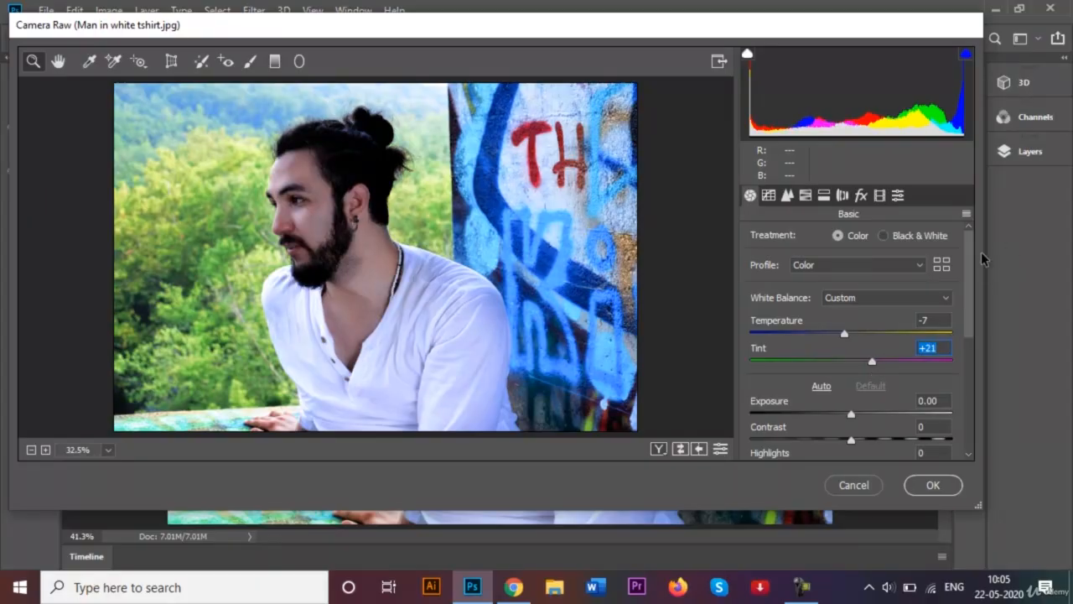
Adjust the photo's presence and color settings to Clarity +51, Dehaze +2, Vibrance +23 and Saturation -25.
drag(970, 256, 943, 387)
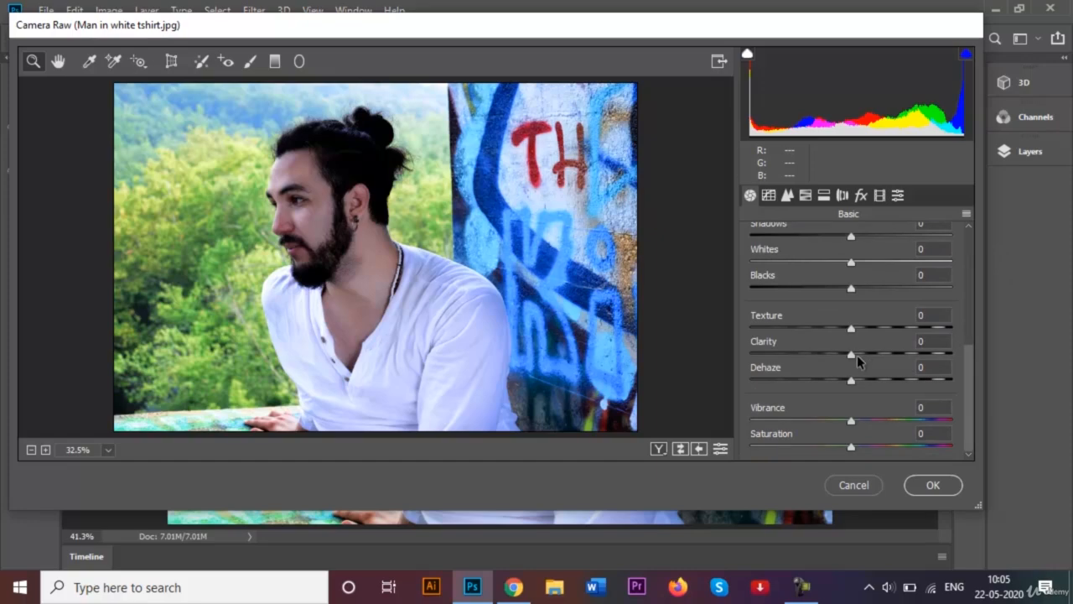
drag(853, 354, 904, 375)
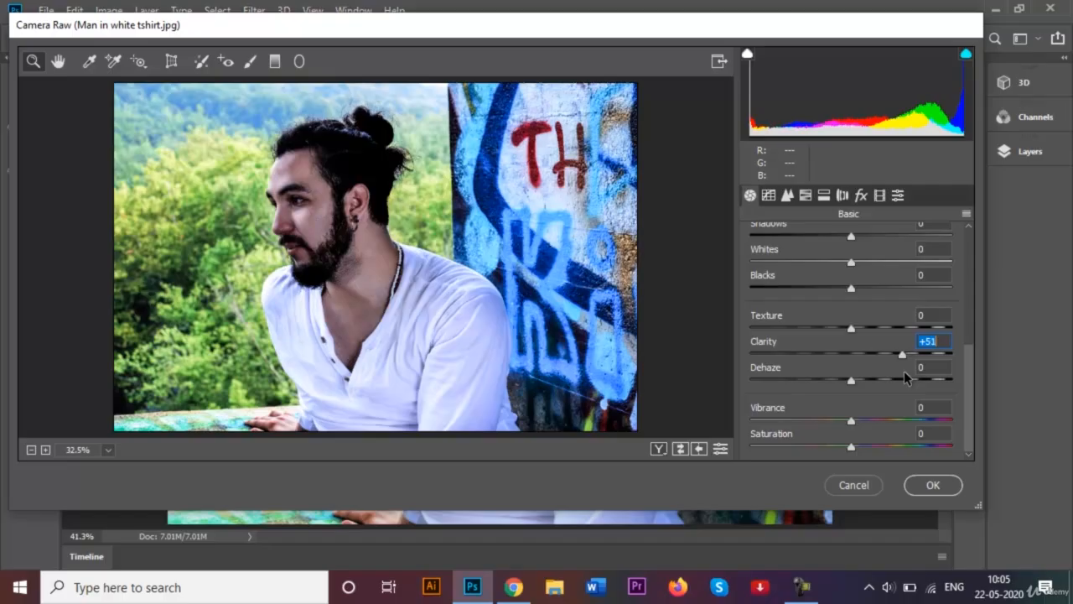
drag(854, 379, 878, 398)
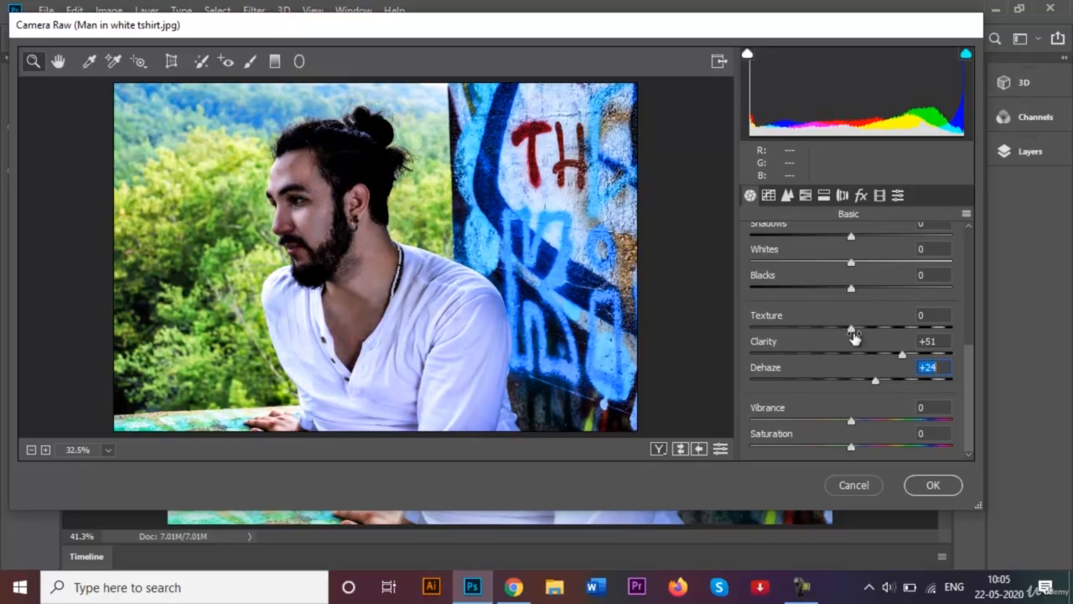
drag(877, 387, 834, 450)
click(854, 426)
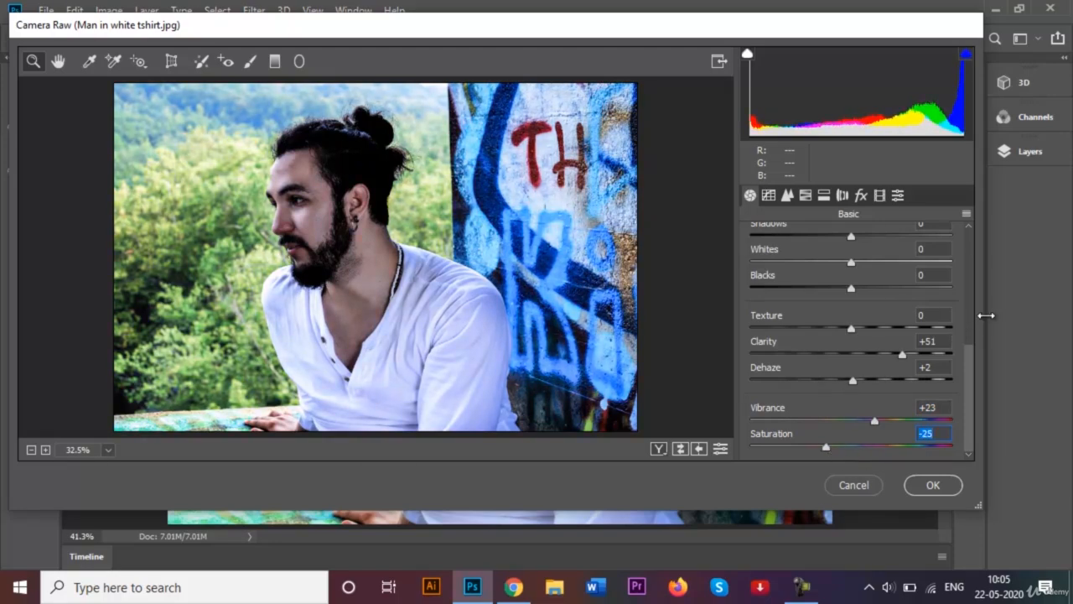
Adjust the photo's tones to Shadows +3, Whites +21 and Blacks -4.
drag(965, 359, 970, 239)
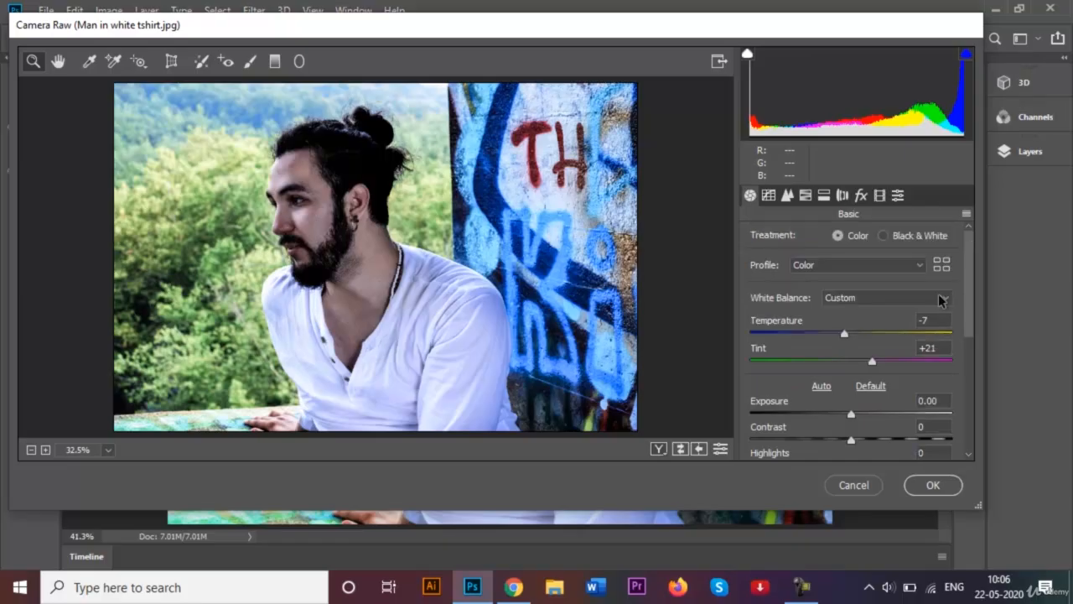
drag(967, 278, 961, 339)
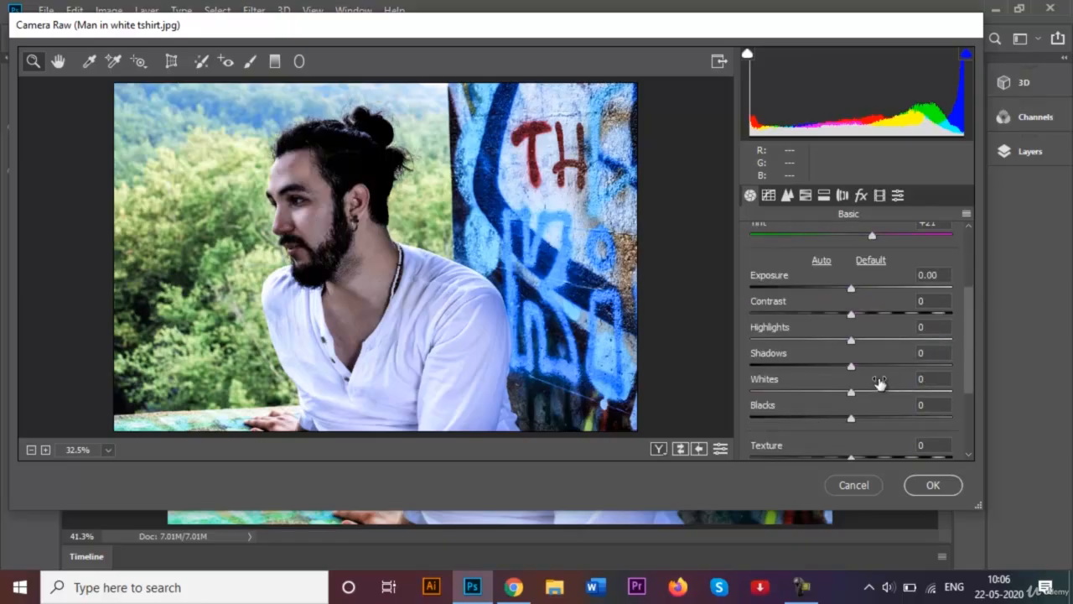
drag(850, 365, 847, 430)
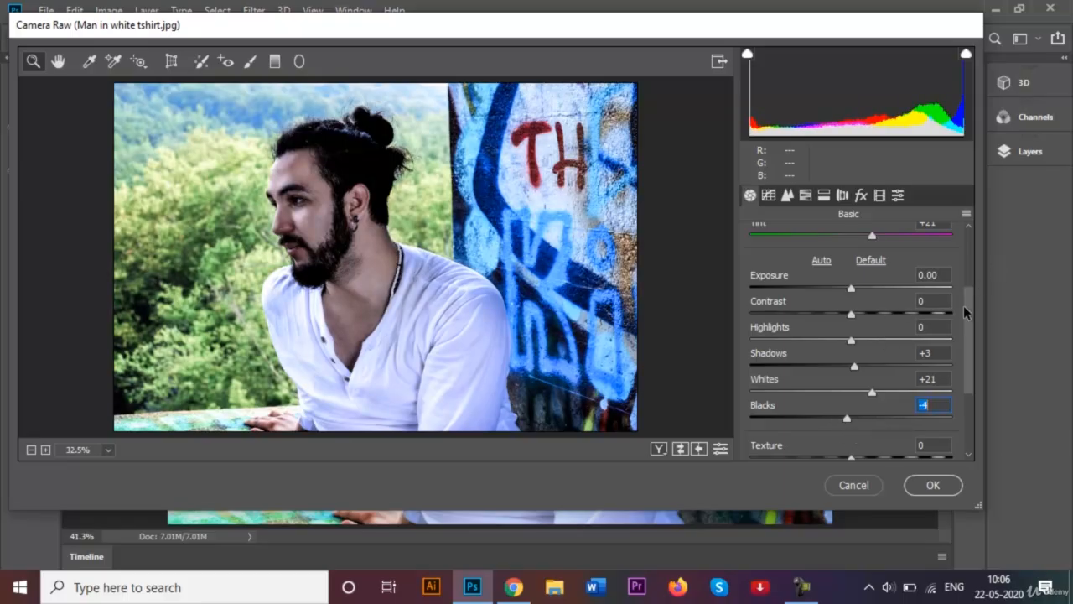
Set the Split Toning balance to +24, keeping highlight and shadow hues at 0, and apply the Camera Raw adjustments.
scroll(968, 311, up, 5)
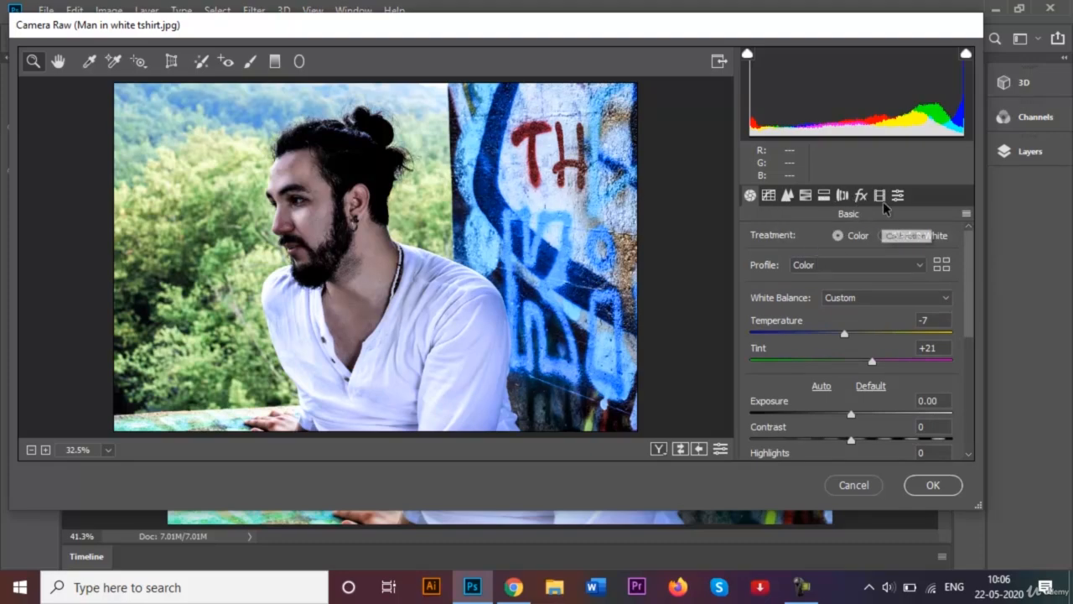
click(824, 196)
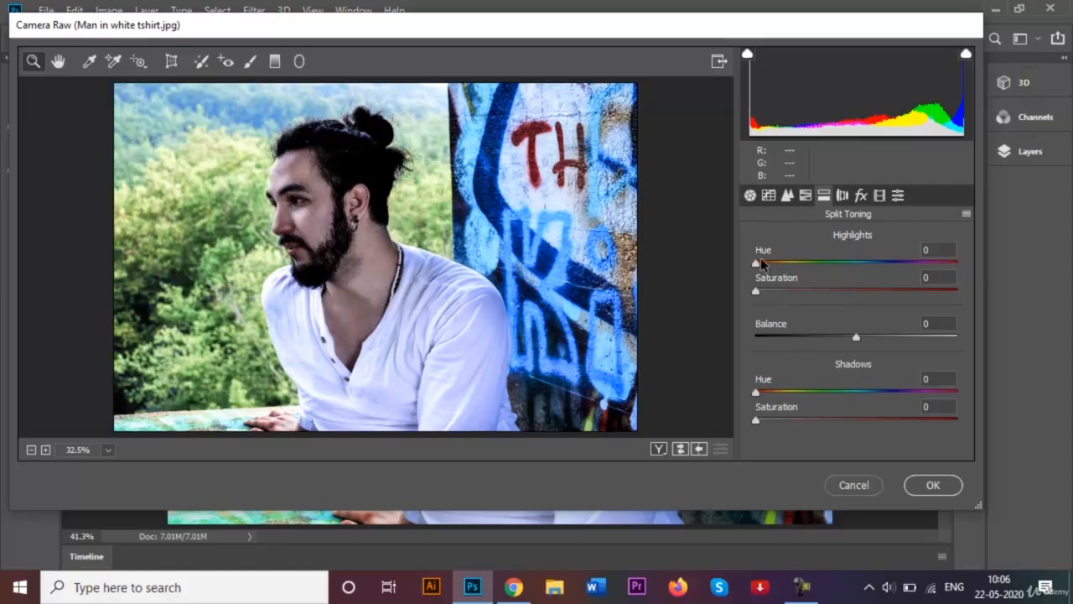
drag(757, 263, 744, 295)
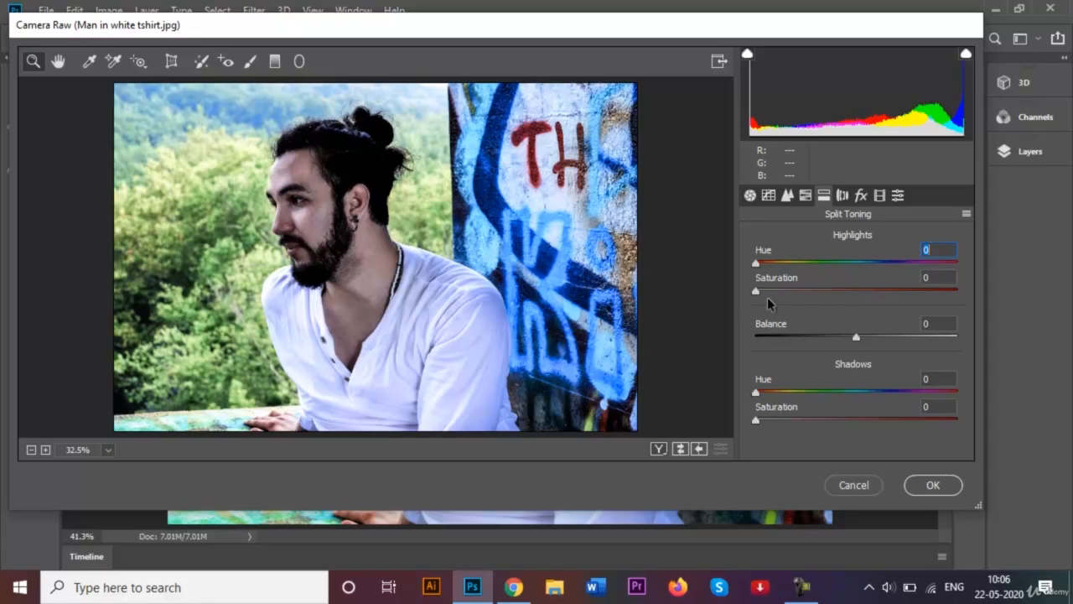
mouse_move(762, 265)
mouse_down()
mouse_move(827, 266)
mouse_move(750, 270)
mouse_up()
mouse_move(757, 396)
mouse_down()
mouse_move(831, 392)
mouse_move(742, 399)
mouse_up()
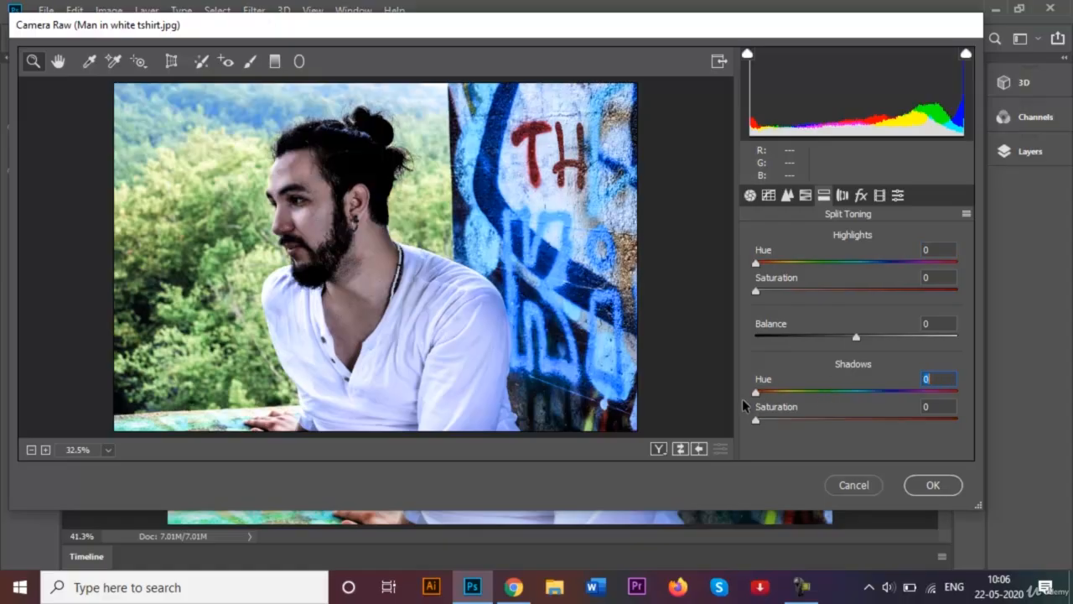
drag(848, 338, 880, 352)
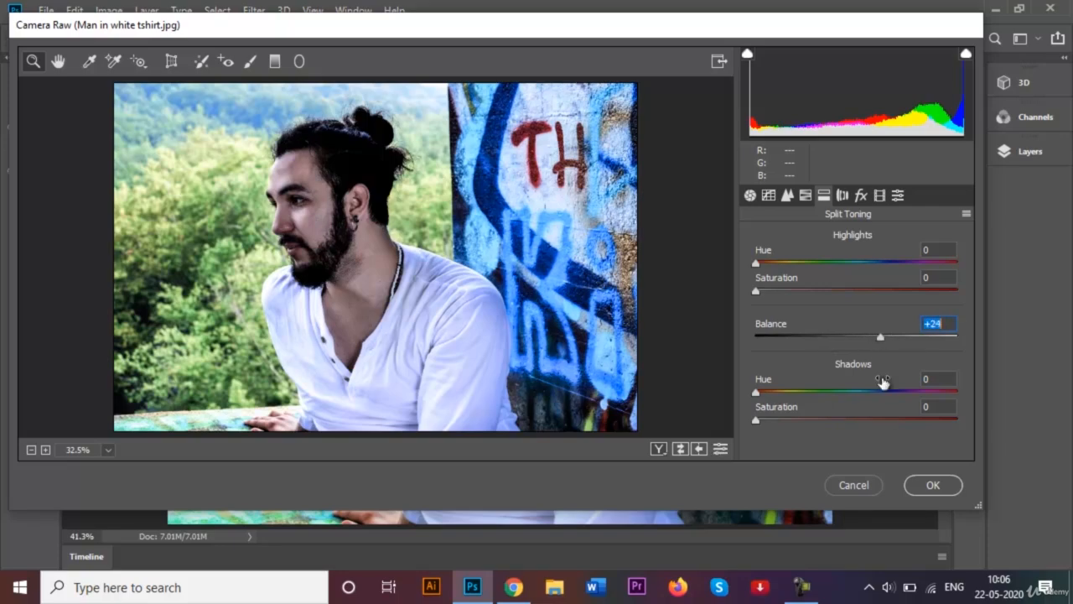
click(933, 488)
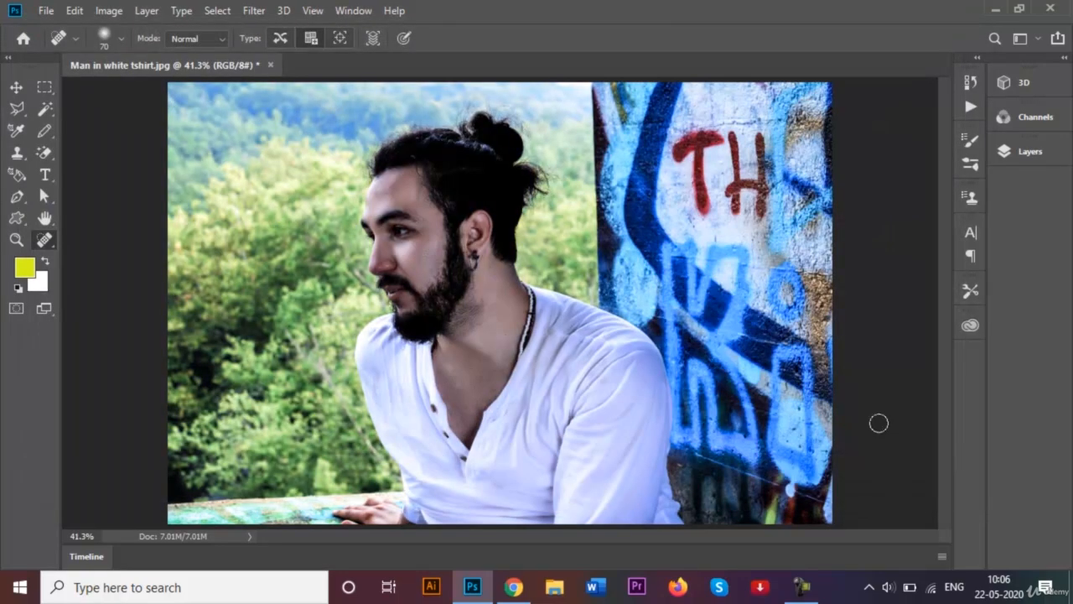
Unlock the photo's Background layer so that it becomes a regular layer.
click(1019, 150)
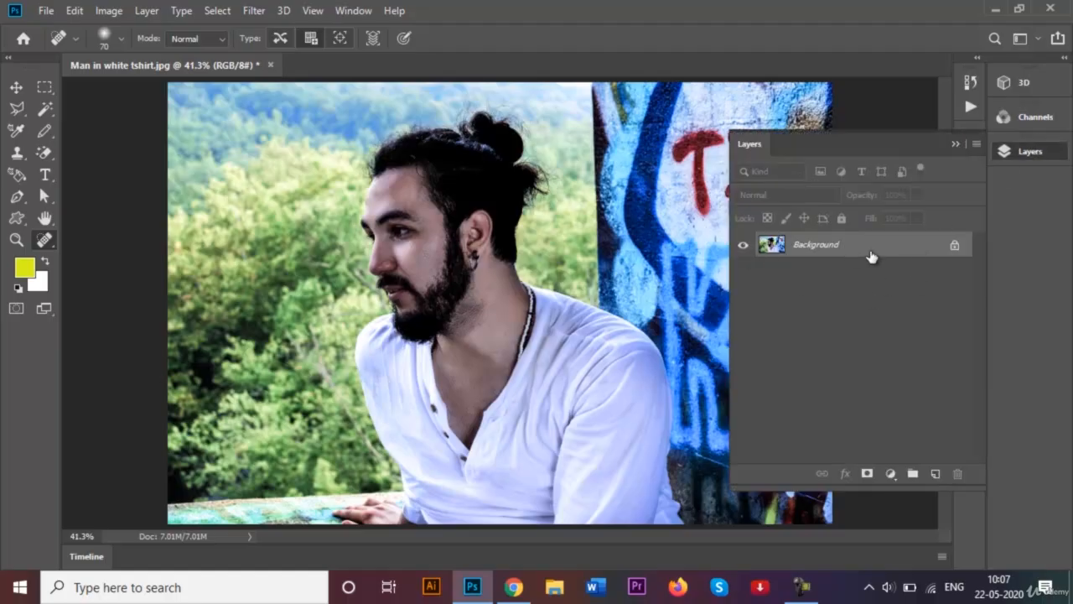
click(955, 248)
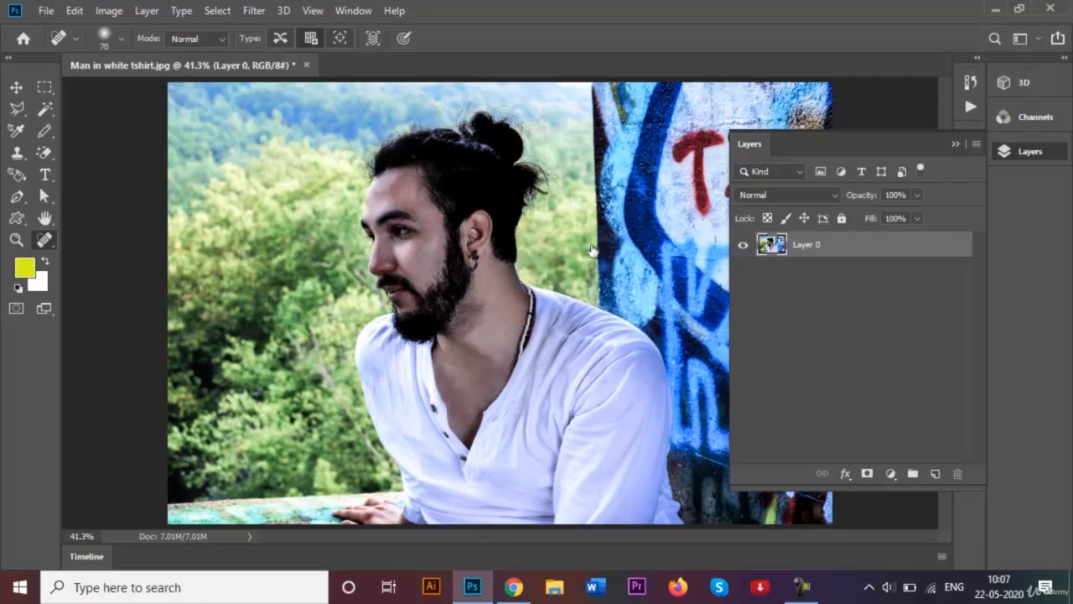
key(space)
double_click(922, 245)
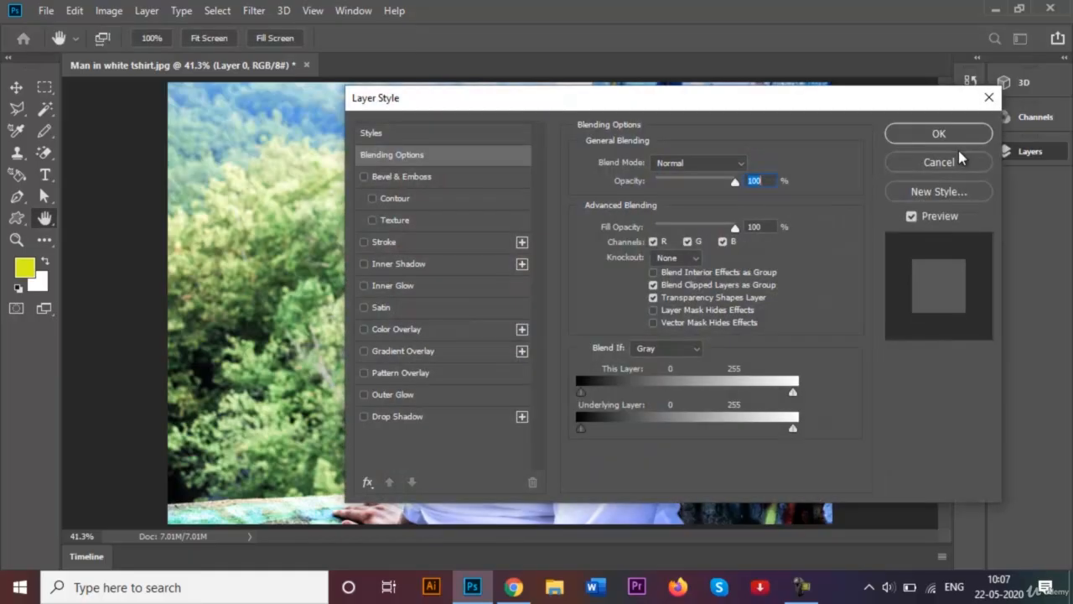
click(984, 98)
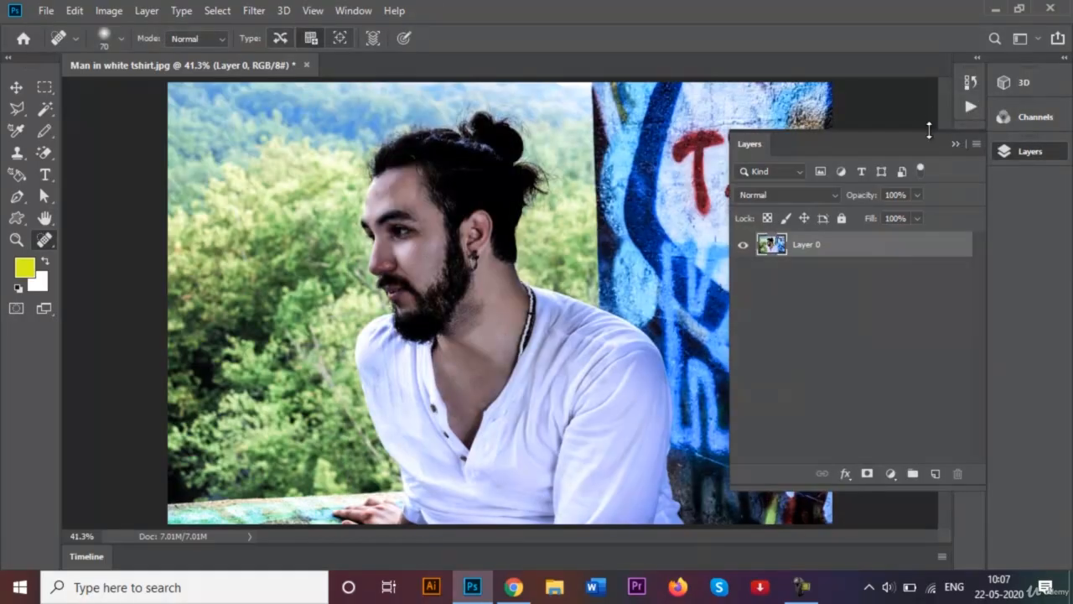
click(956, 144)
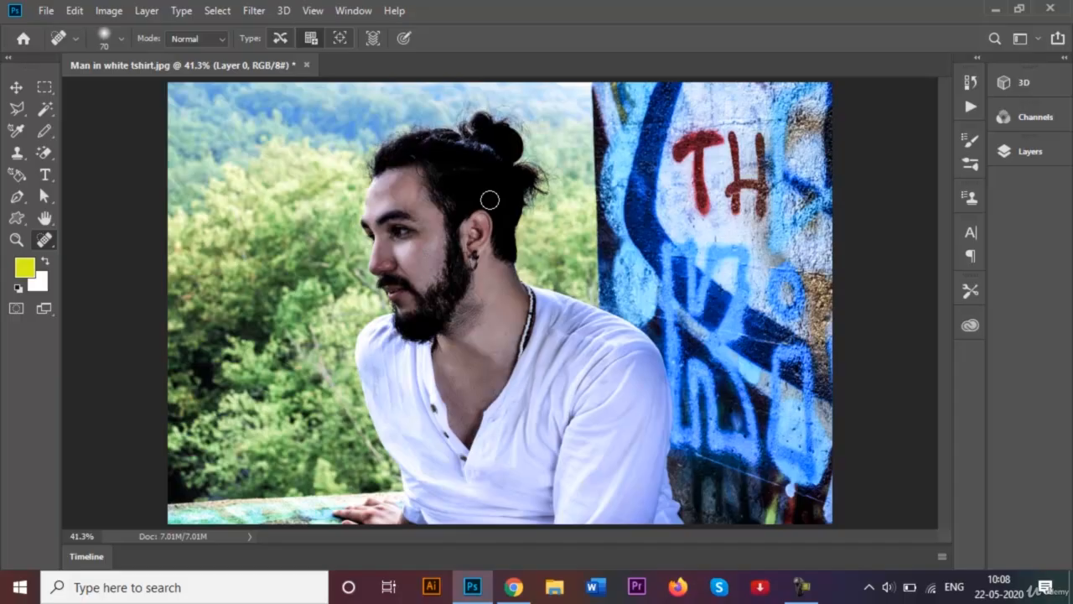
Convert the photo to black and white with the Camera Raw Filter's Monochrome profile and apply it.
click(255, 11)
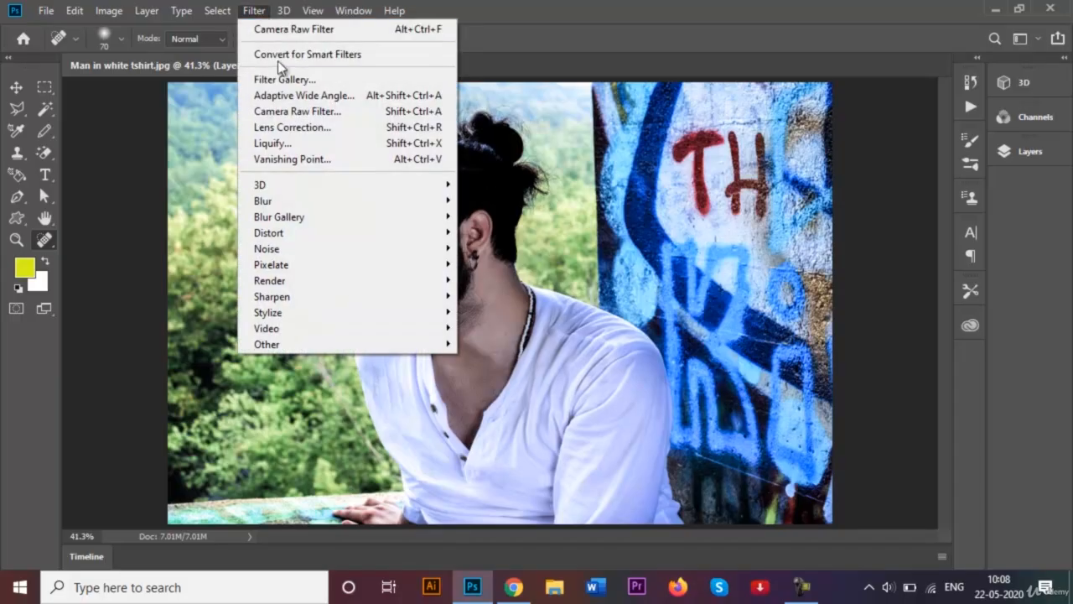
click(303, 112)
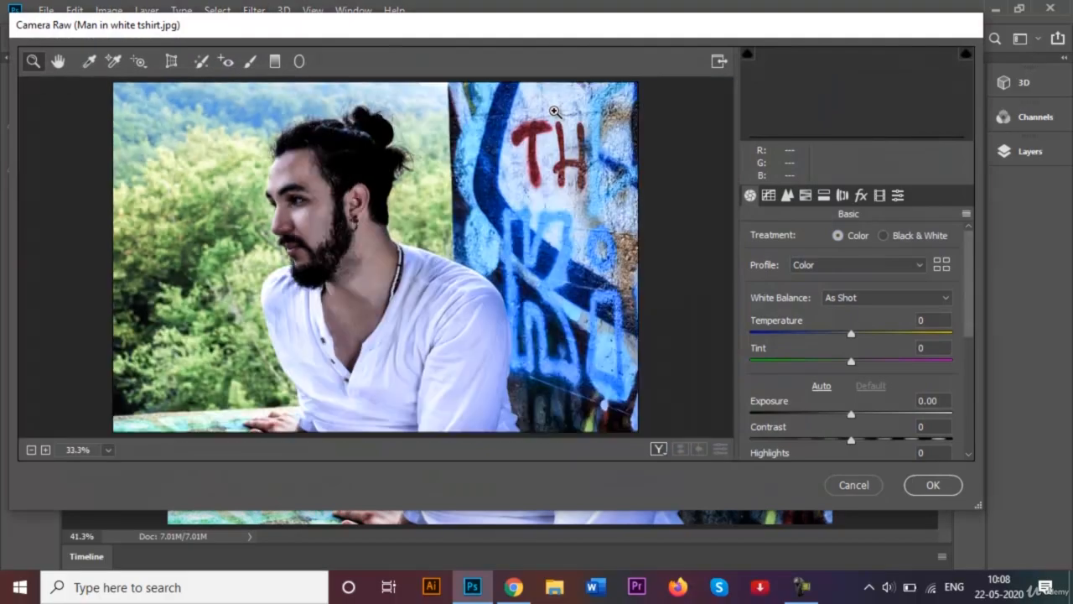
scroll(843, 372, down, 3)
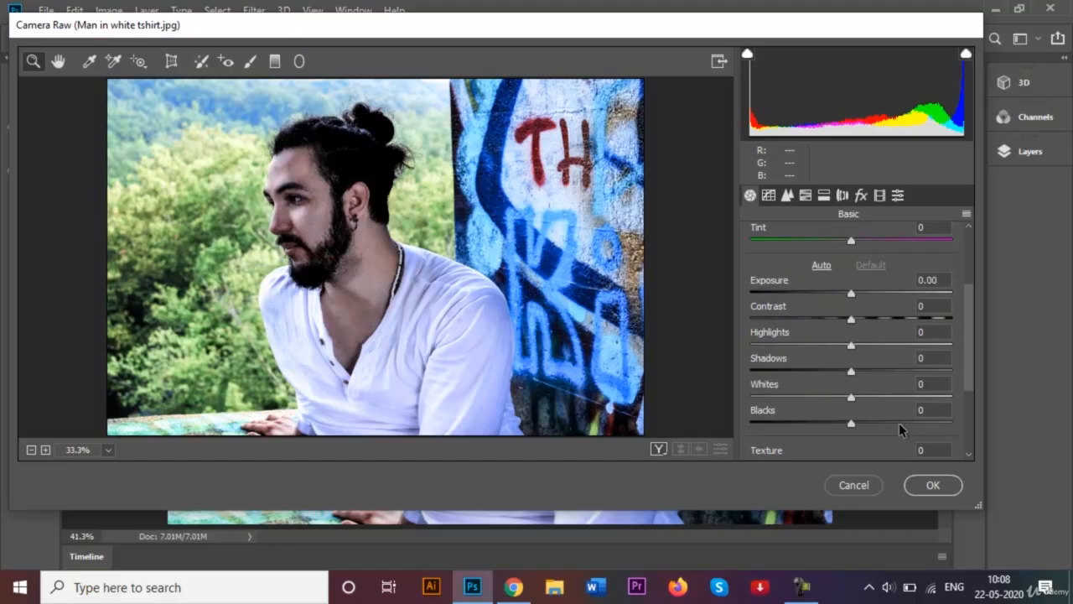
scroll(889, 409, down, 1)
scroll(834, 360, up, 3)
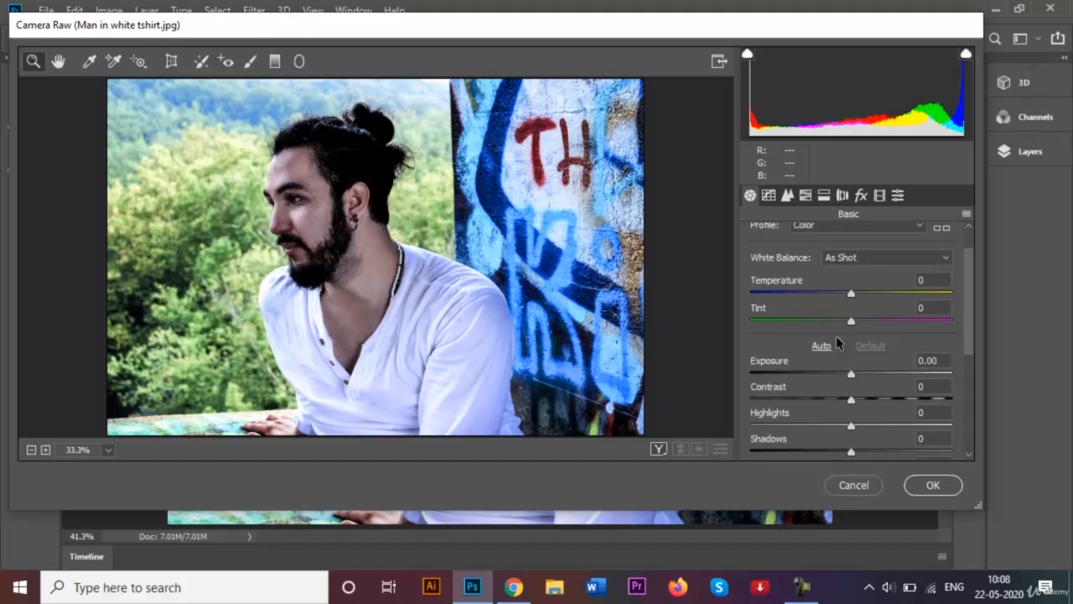
scroll(837, 343, up, 1)
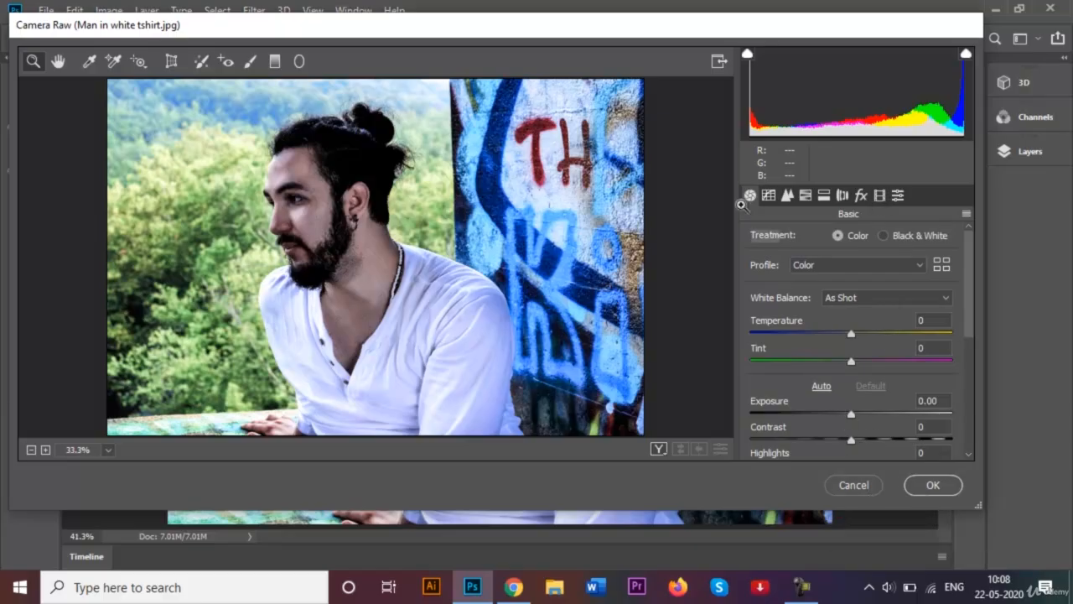
click(911, 231)
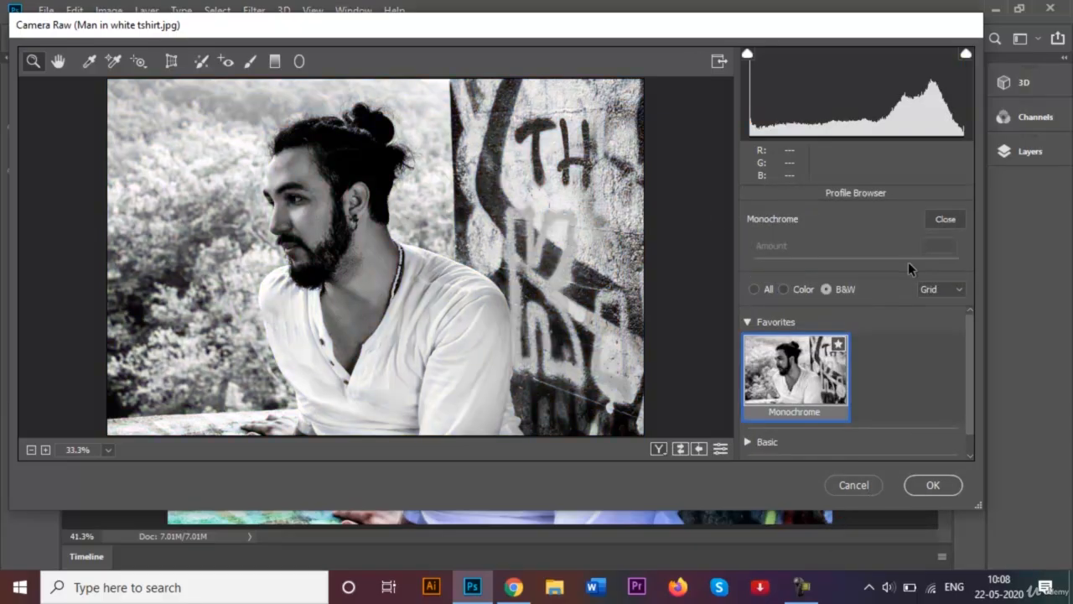
click(756, 288)
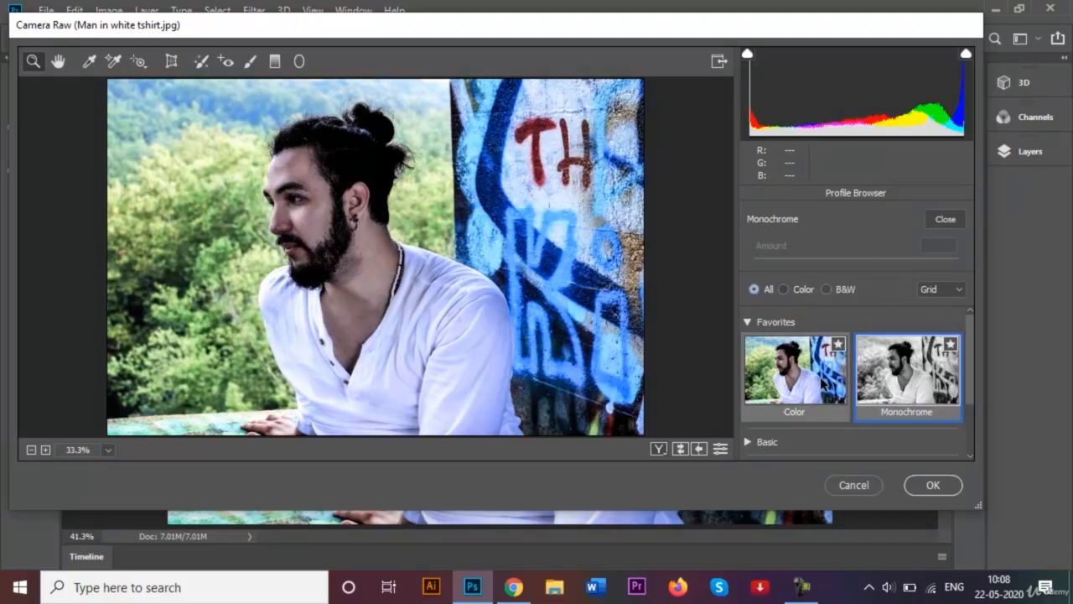
click(783, 288)
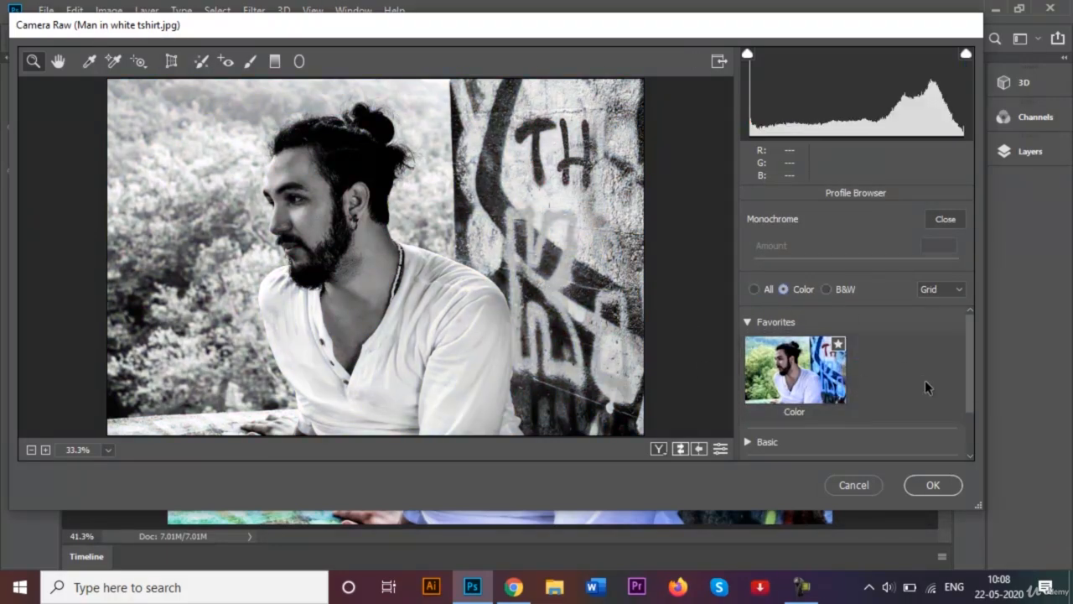
click(930, 485)
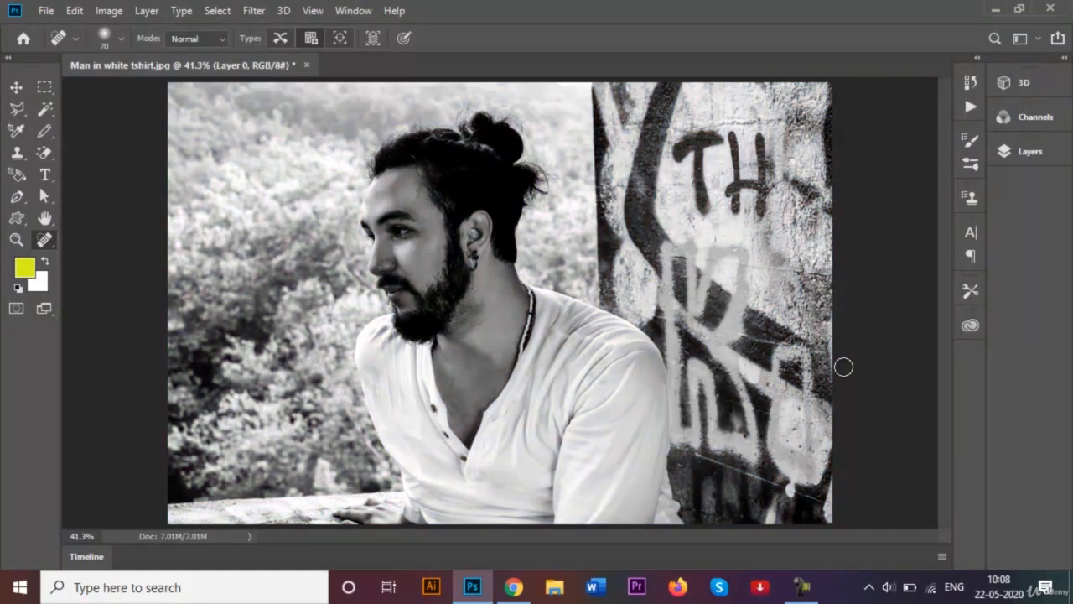